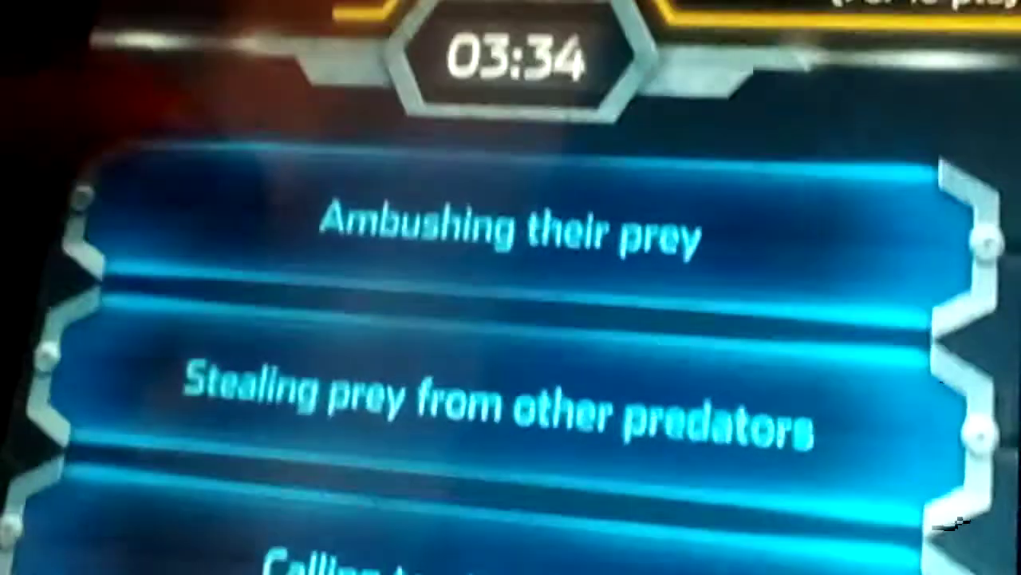
{"action": "left_click", "coordinate": [511, 227]}
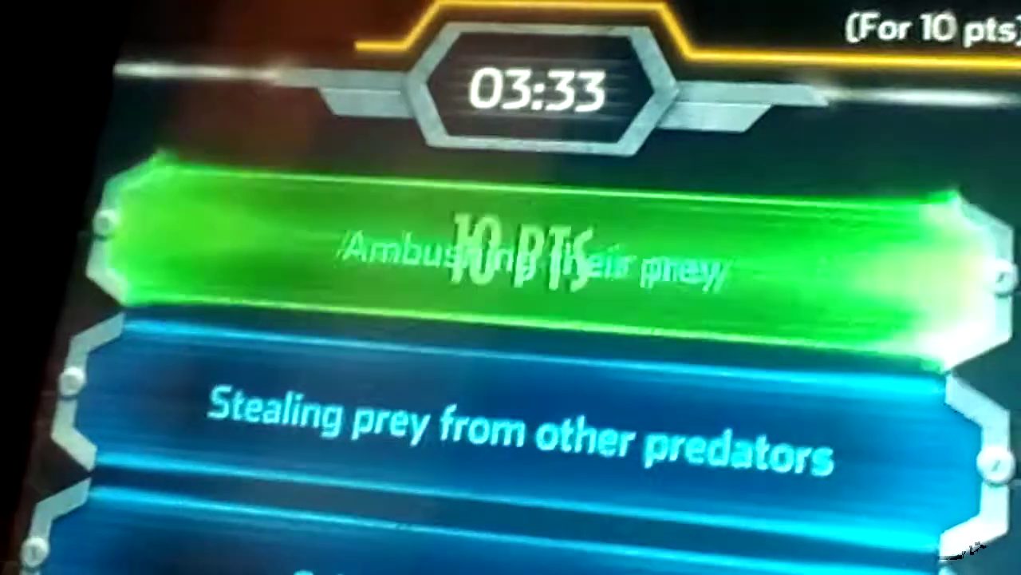